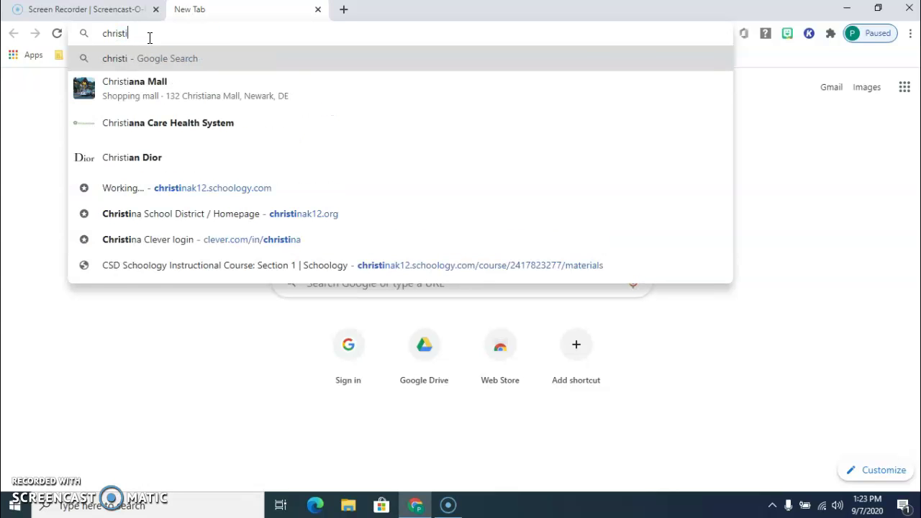
Type 'christina school district schoology' into the new tab's address bar.
{"action": "type", "text": "na school district "}
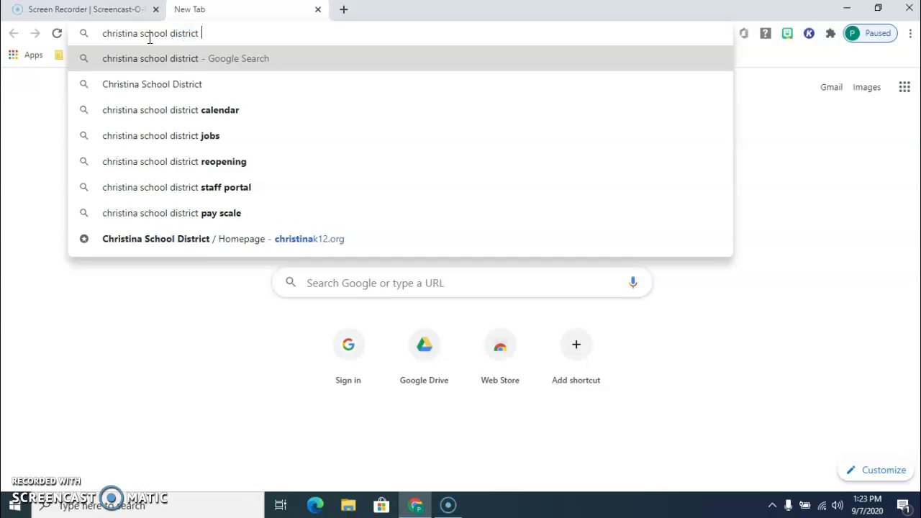
{"action": "type", "text": "schoo"}
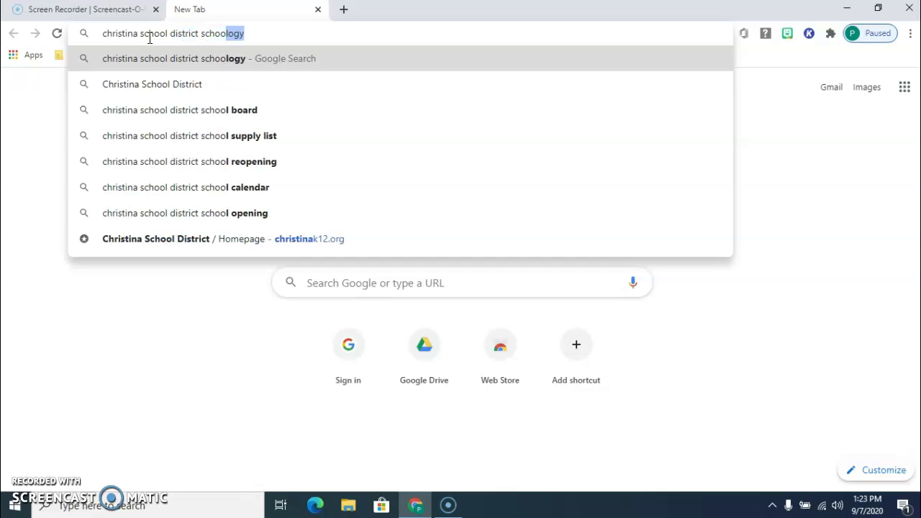
Run the Google search and open the 'Schoology | Christina School District' result.
{"action": "left_click", "coordinate": [164, 66]}
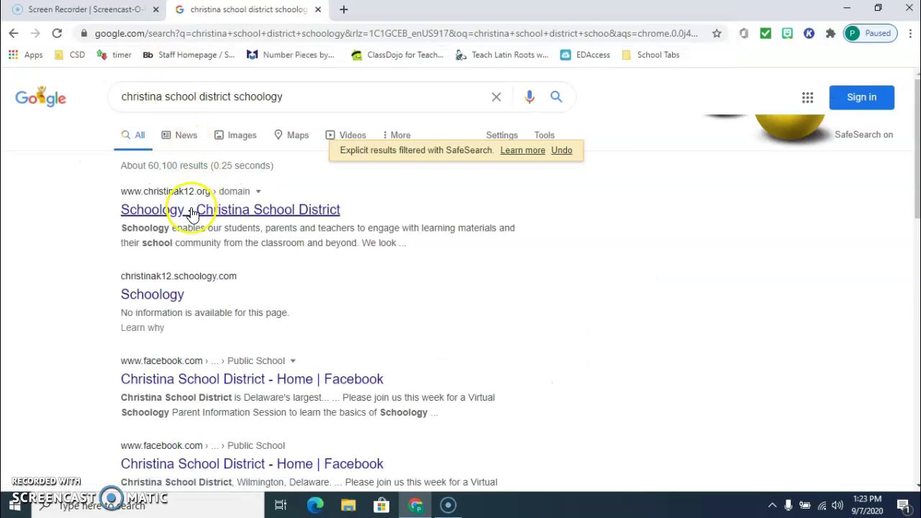
{"action": "left_click", "coordinate": [192, 209]}
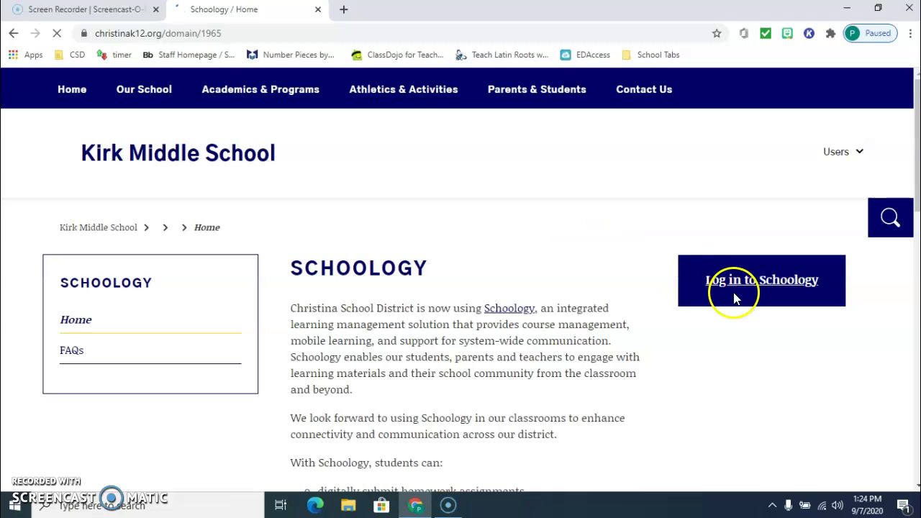
Go to the Schoology sign-in page and replace the saved e-mail with the student's school e-mail.
{"action": "left_click", "coordinate": [740, 285]}
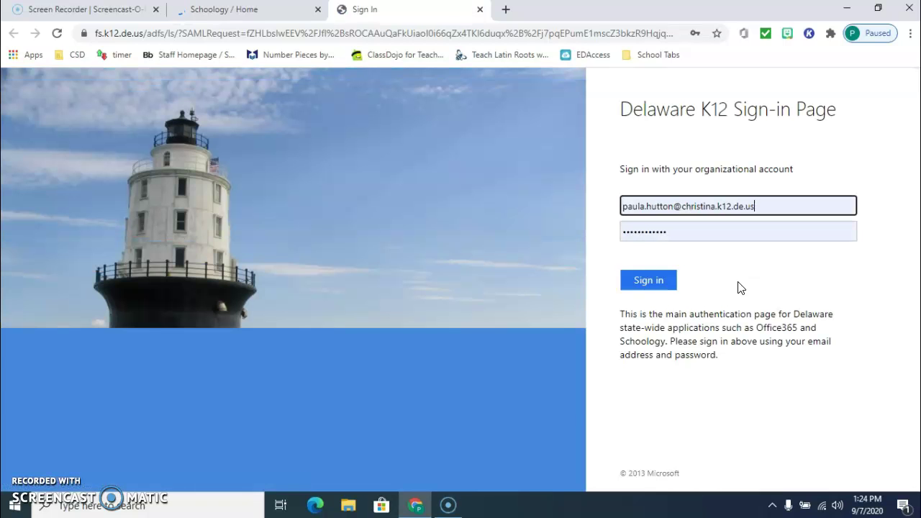
{"action": "key", "text": "BackSpace"}
{"action": "key", "text": "BackSpace"}
{"action": "key", "text": "BackSpace"}
{"action": "key", "text": "BackSpace"}
{"action": "key", "text": "BackSpace"}
{"action": "key", "text": "BackSpace"}
{"action": "key", "text": "BackSpace"}
{"action": "key", "text": "BackSpace"}
{"action": "key", "text": "BackSpace"}
{"action": "key", "text": "BackSpace"}
{"action": "key", "text": "BackSpace"}
{"action": "key", "text": "BackSpace"}
{"action": "key", "text": "BackSpace"}
{"action": "key", "text": "BackSpace"}
{"action": "key", "text": "BackSpace"}
{"action": "key", "text": "BackSpace"}
{"action": "key", "text": "BackSpace"}
{"action": "key", "text": "BackSpace"}
{"action": "key", "text": "BackSpace"}
{"action": "key", "text": "BackSpace"}
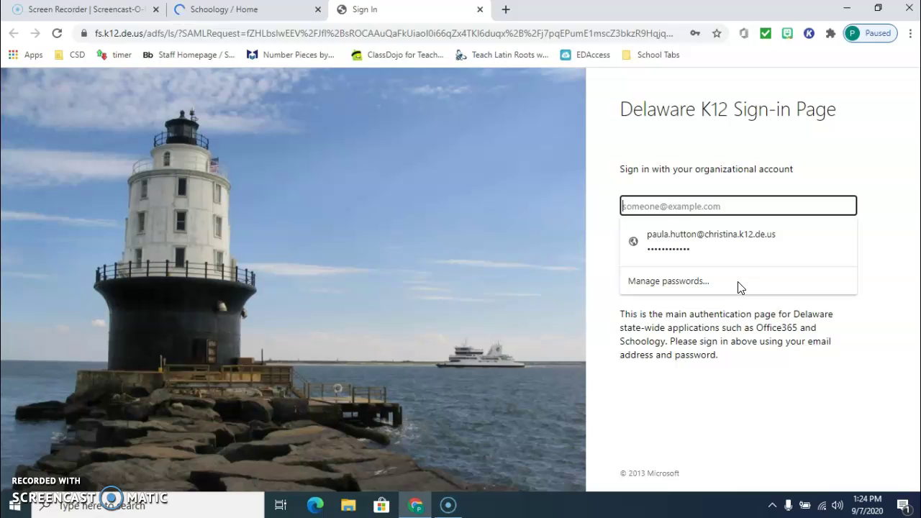
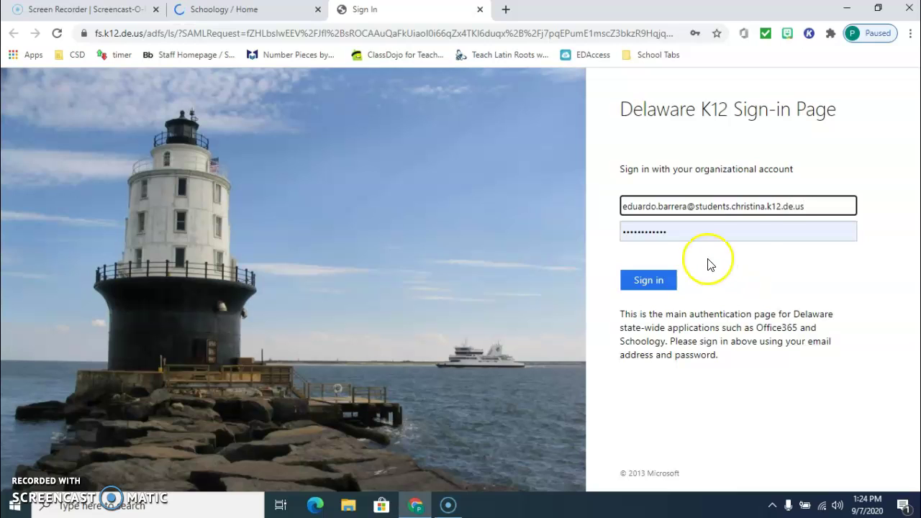
Replace the pre-filled password with the student's password.
{"action": "left_click", "coordinate": [690, 232]}
{"action": "key", "text": "BackSpace"}
{"action": "key", "text": "BackSpace"}
{"action": "key", "text": "BackSpace"}
{"action": "key", "text": "BackSpace"}
{"action": "key", "text": "BackSpace"}
{"action": "key", "text": "BackSpace"}
{"action": "key", "text": "BackSpace"}
{"action": "key", "text": "BackSpace"}
{"action": "key", "text": "BackSpace"}
{"action": "key", "text": "BackSpace"}
{"action": "key", "text": "BackSpace"}
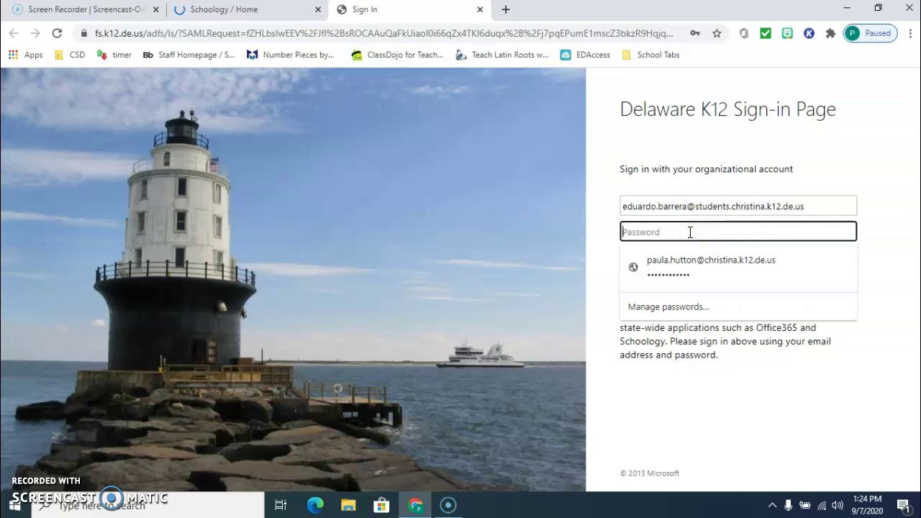
{"action": "type", "text": "•••"}
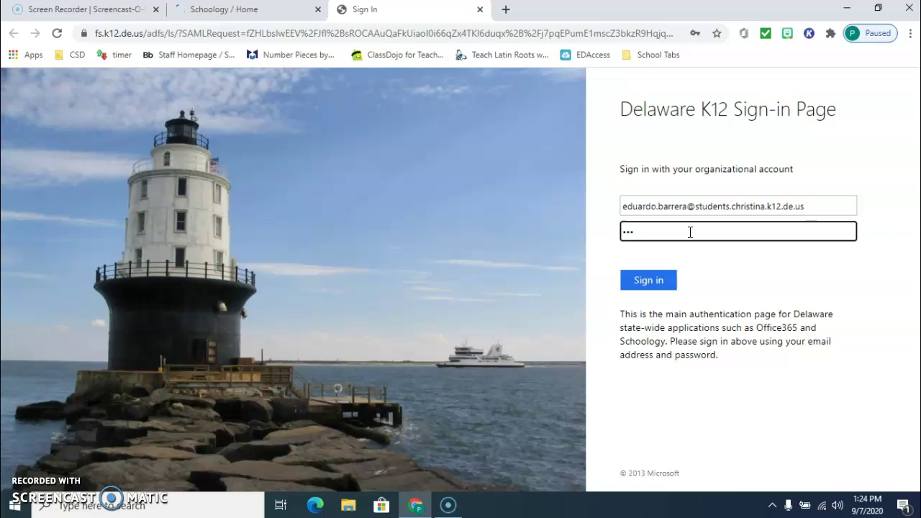
{"action": "type", "text": "•••"}
Sign in and decline Chrome's offer to save the password.
{"action": "left_click", "coordinate": [646, 284]}
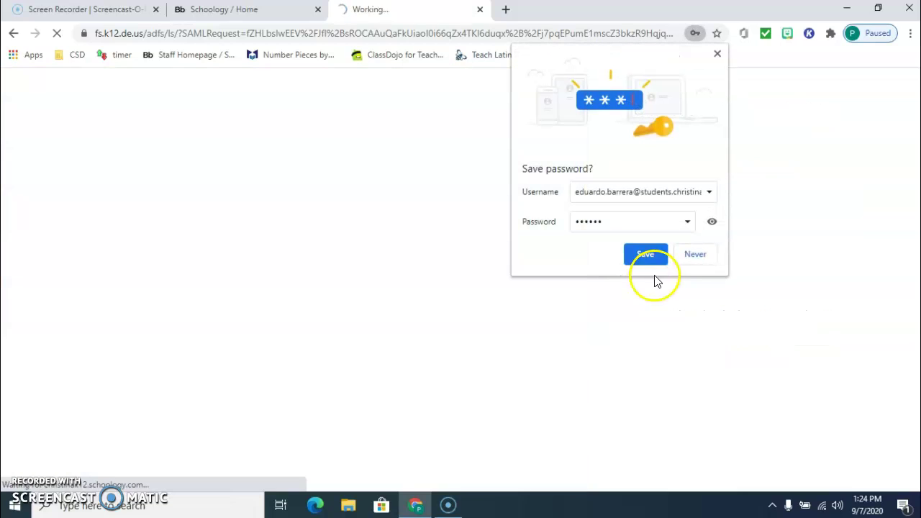
{"action": "left_click", "coordinate": [697, 256]}
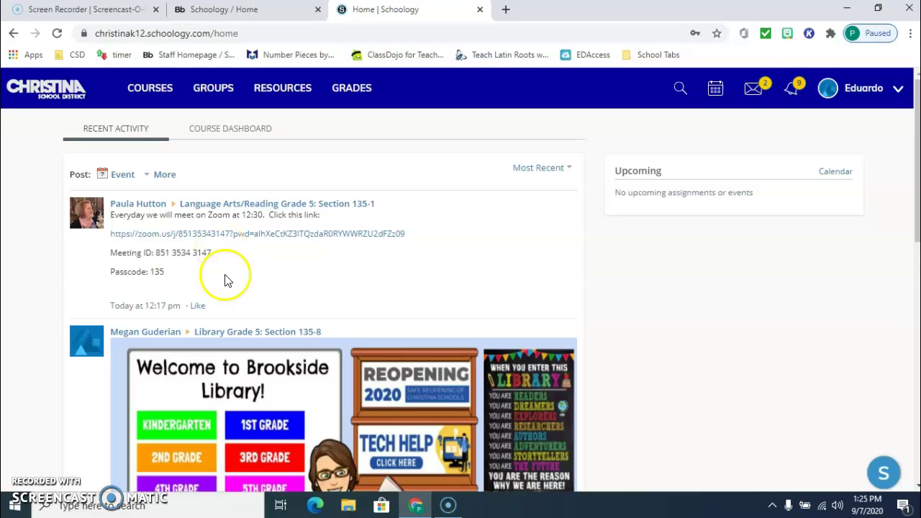
{"action": "scroll", "coordinate": [283, 313], "scroll_direction": "down", "scroll_amount": 2}
{"action": "scroll", "coordinate": [284, 317], "scroll_direction": "down", "scroll_amount": 5}
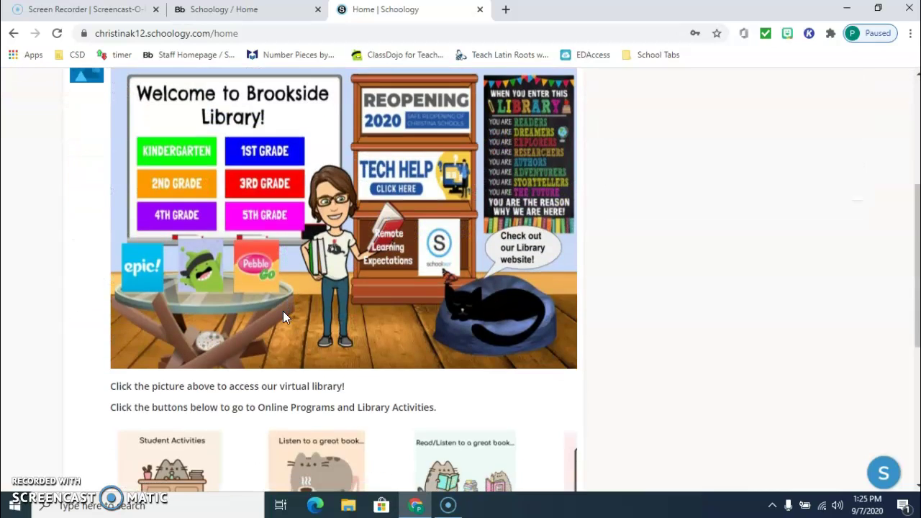
{"action": "scroll", "coordinate": [284, 318], "scroll_direction": "down", "scroll_amount": 4}
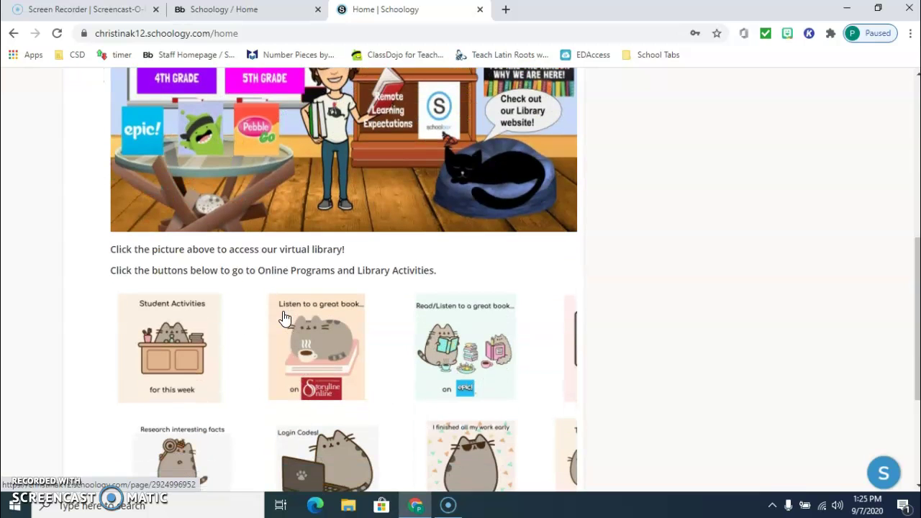
{"action": "scroll", "coordinate": [284, 318], "scroll_direction": "up", "scroll_amount": 10}
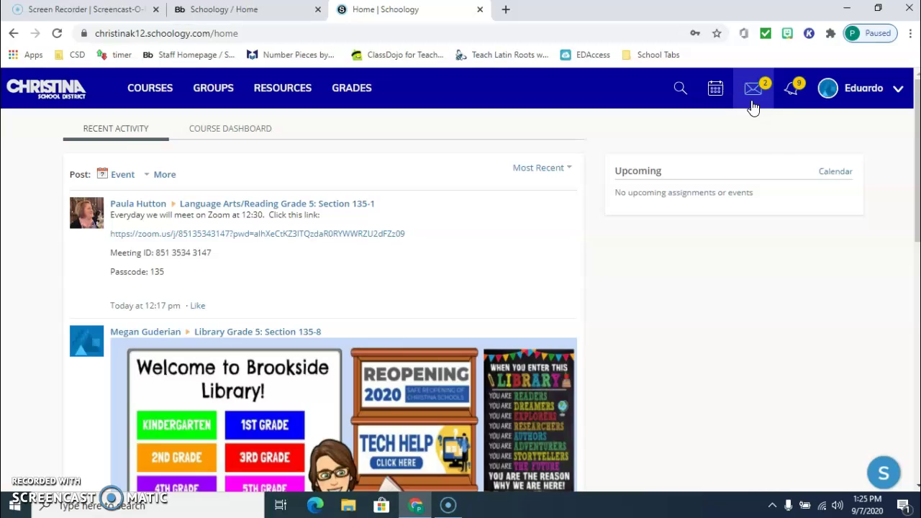
{"action": "left_click", "coordinate": [753, 106]}
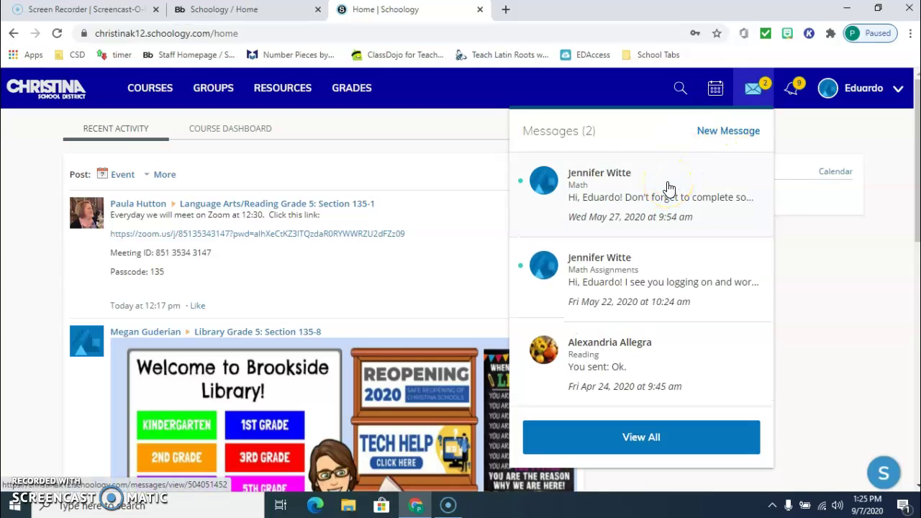
{"action": "left_click", "coordinate": [753, 92]}
{"action": "left_click", "coordinate": [786, 93]}
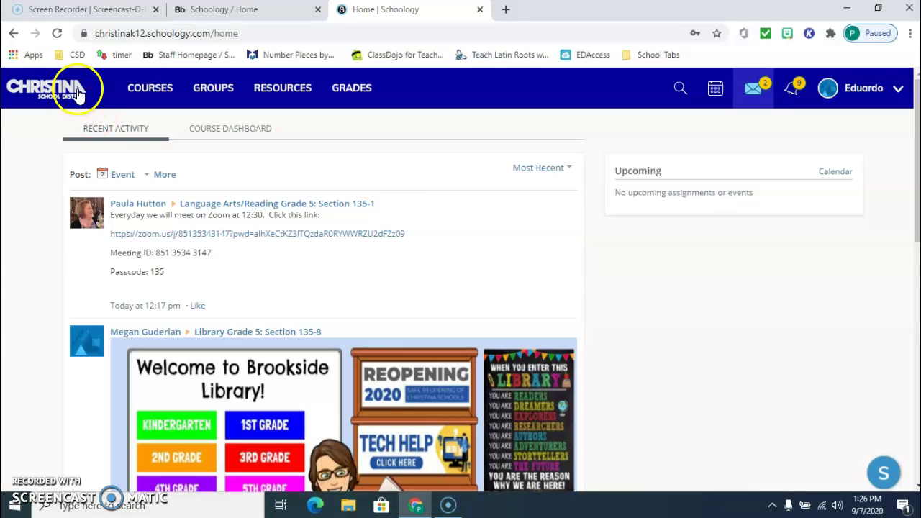
Open Courses and browse the Art, Homeroom, Mathematics and Music Grade 5 course cards.
{"action": "left_click", "coordinate": [137, 92]}
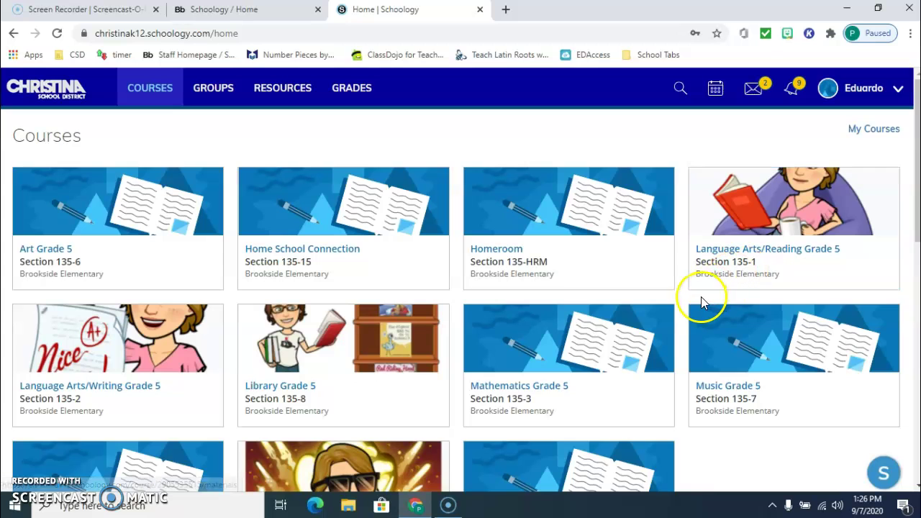
{"action": "scroll", "coordinate": [567, 366], "scroll_direction": "down", "scroll_amount": 1}
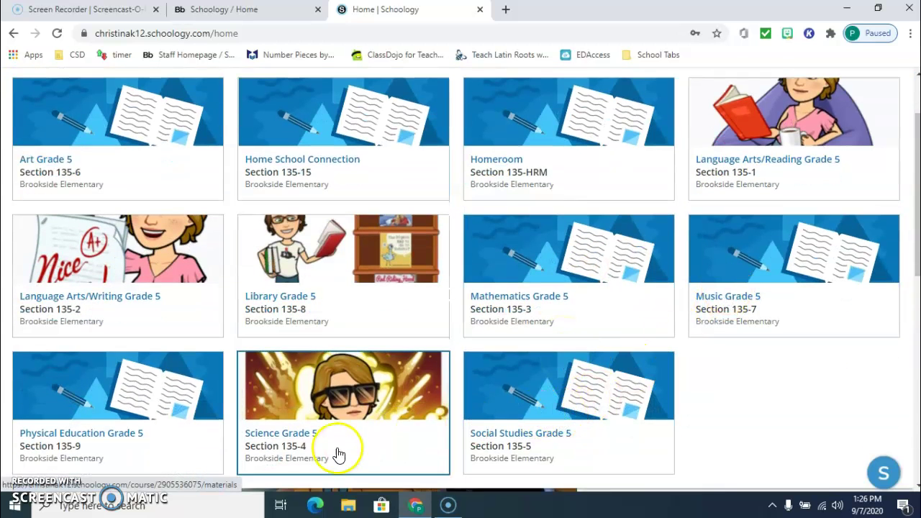
{"action": "scroll", "coordinate": [144, 436], "scroll_direction": "up", "scroll_amount": 1}
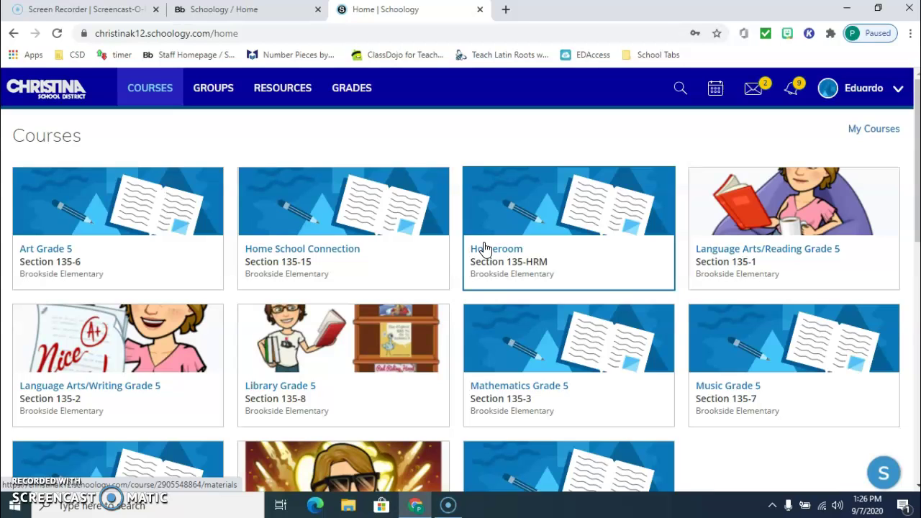
Go to Resources and show the Apps section from the left sidebar.
{"action": "left_click", "coordinate": [262, 87]}
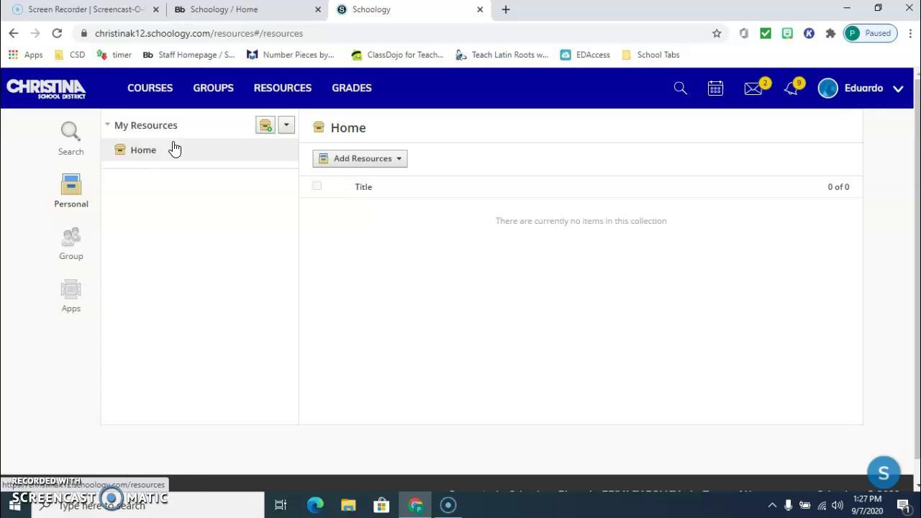
{"action": "left_click", "coordinate": [72, 298]}
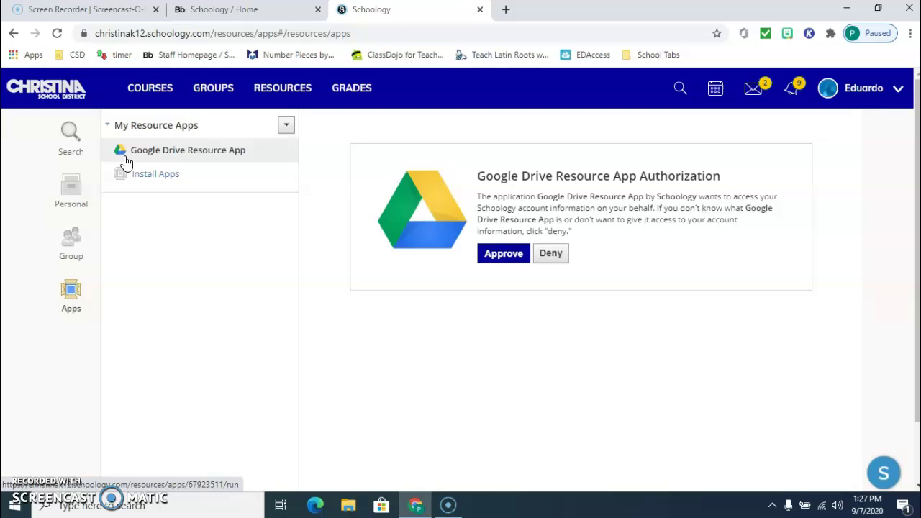
Open the Google Drive Resource App, authorize it, and try connecting Google Drive.
{"action": "left_click", "coordinate": [137, 157]}
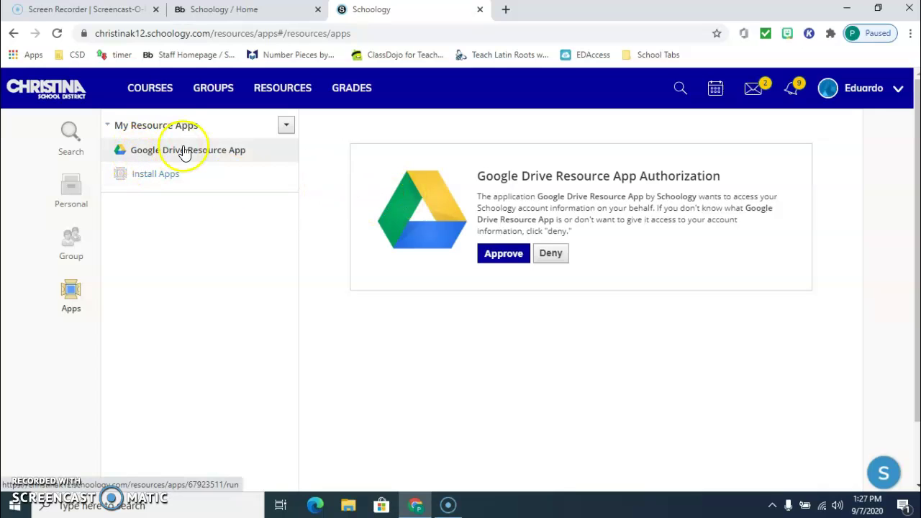
{"action": "left_click", "coordinate": [498, 253]}
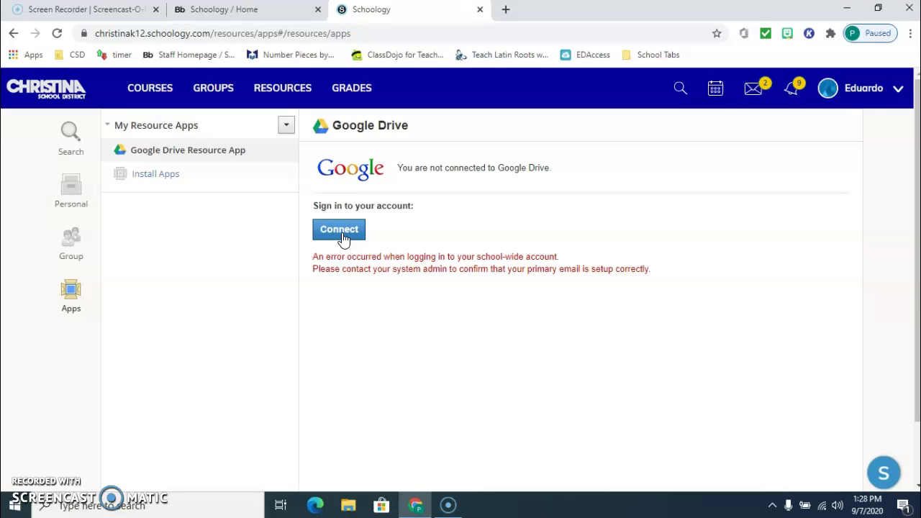
{"action": "left_click", "coordinate": [344, 240]}
Start the Google Drive connection and choose to sign in with another Google account.
{"action": "left_click", "coordinate": [342, 238]}
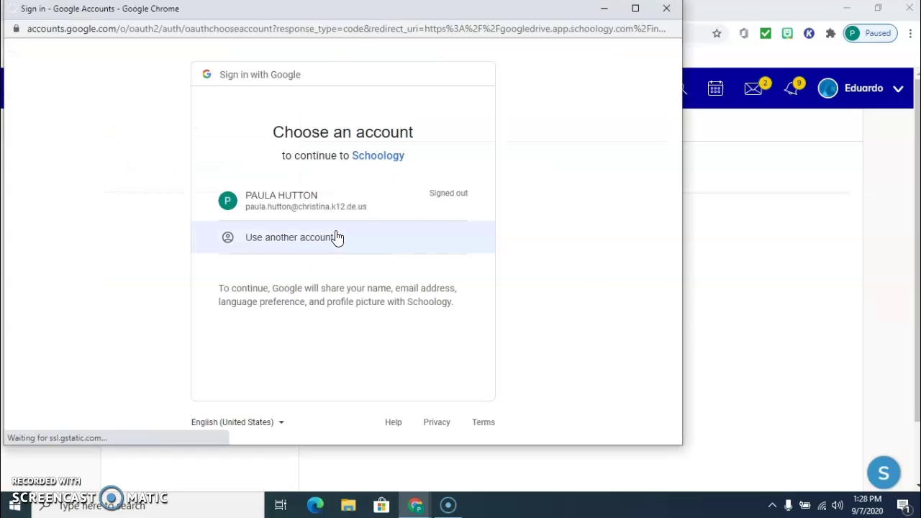
{"action": "left_click", "coordinate": [325, 242]}
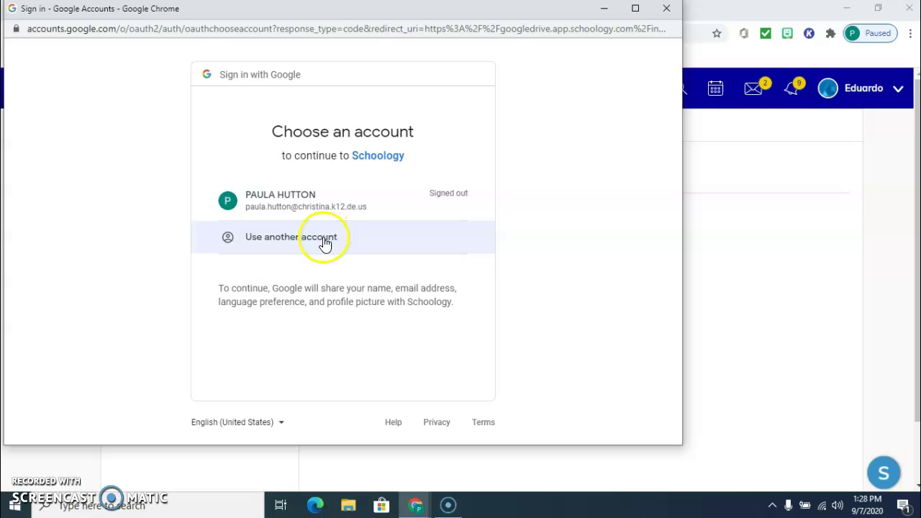
{"action": "left_click", "coordinate": [294, 208]}
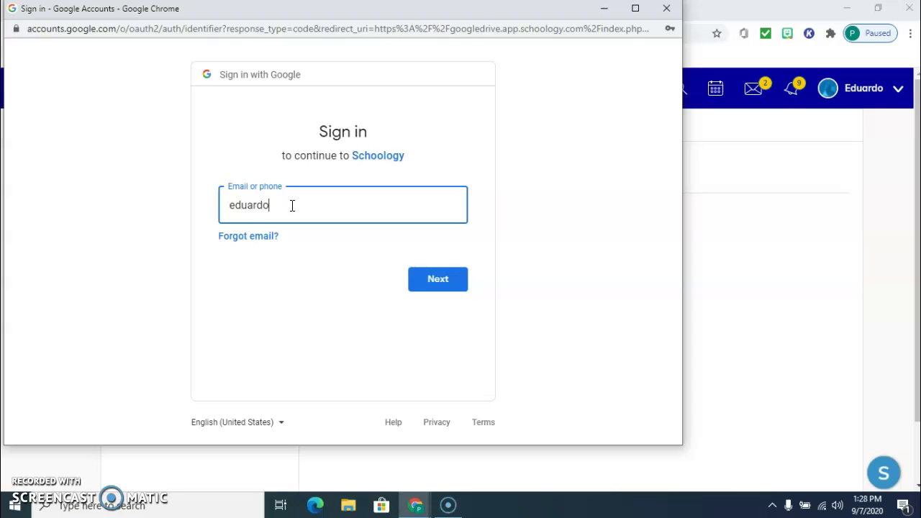
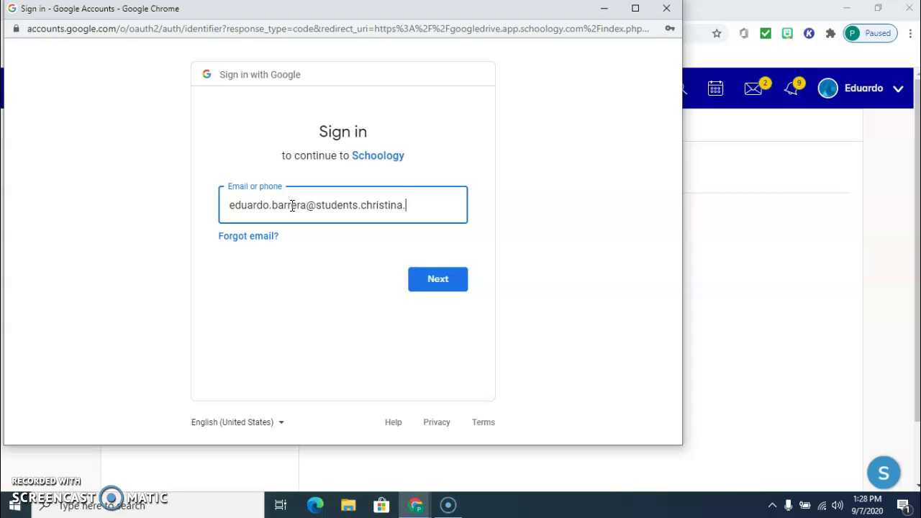
{"action": "left_click", "coordinate": [427, 281]}
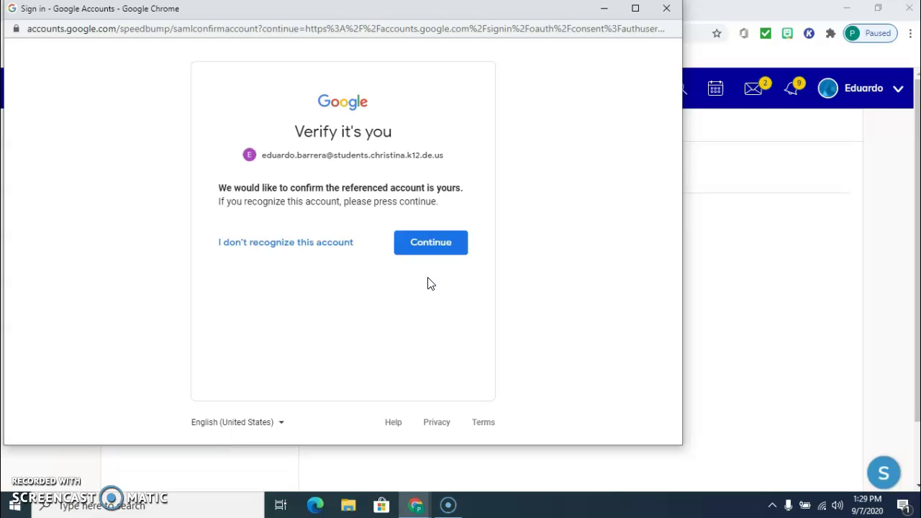
Confirm the account, accept the welcome terms, and allow Schoology access to Google Drive files.
{"action": "left_click", "coordinate": [422, 240]}
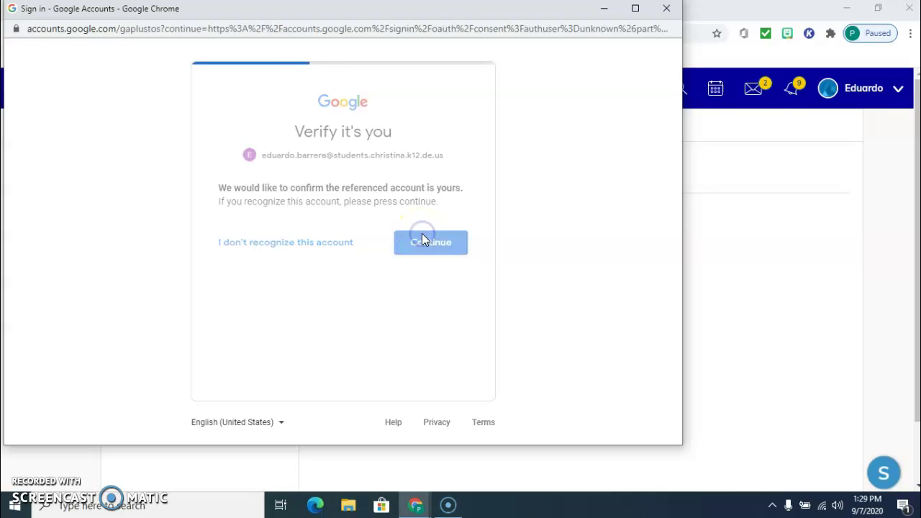
{"action": "scroll", "coordinate": [421, 227], "scroll_direction": "down", "scroll_amount": 1}
{"action": "scroll", "coordinate": [421, 228], "scroll_direction": "down", "scroll_amount": 10}
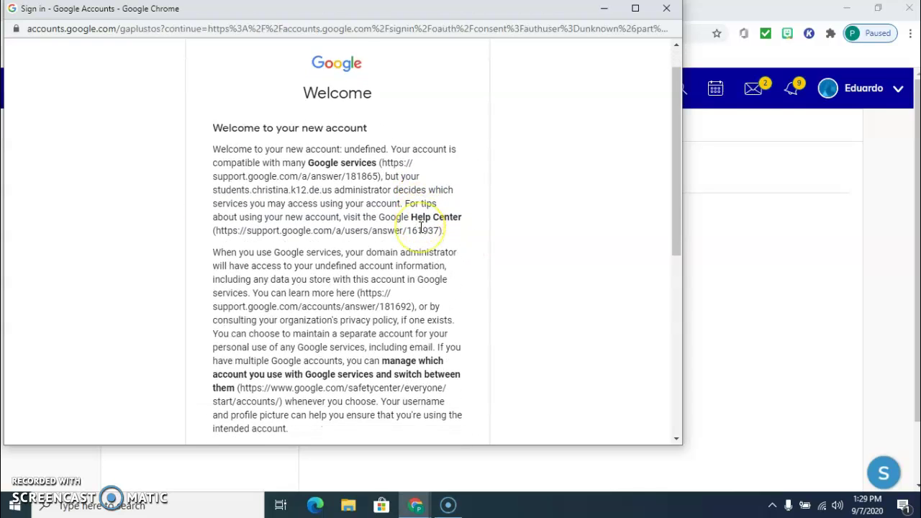
{"action": "left_click", "coordinate": [422, 350]}
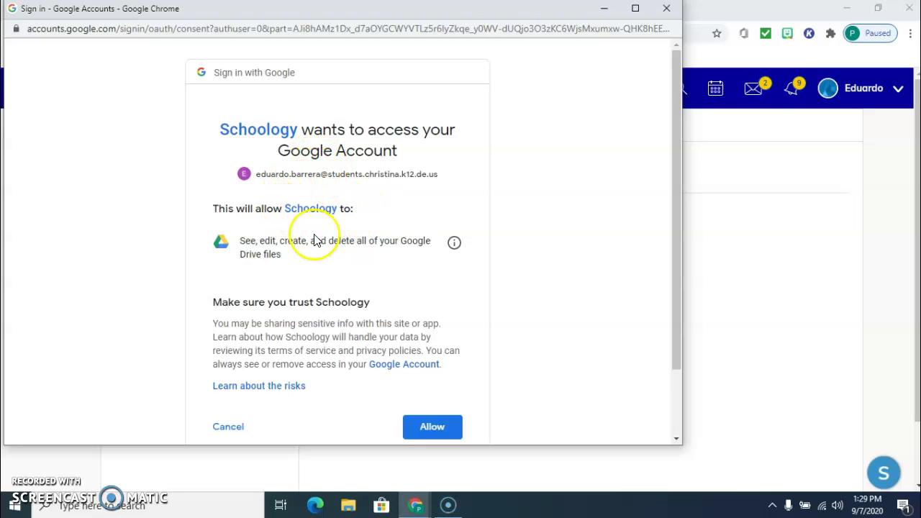
{"action": "scroll", "coordinate": [335, 265], "scroll_direction": "down", "scroll_amount": 1}
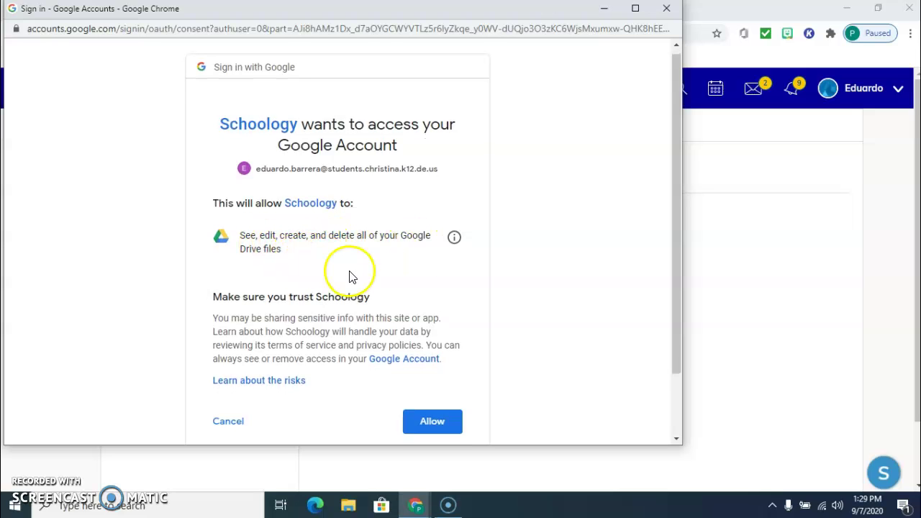
{"action": "left_click", "coordinate": [423, 422]}
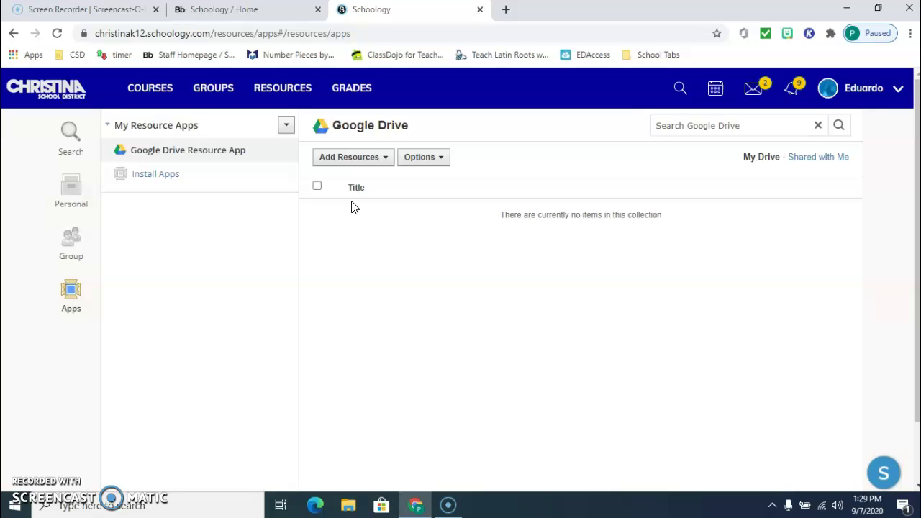
Reload the Apps section and open the Google Drive app showing an empty My Drive.
{"action": "left_click", "coordinate": [70, 294]}
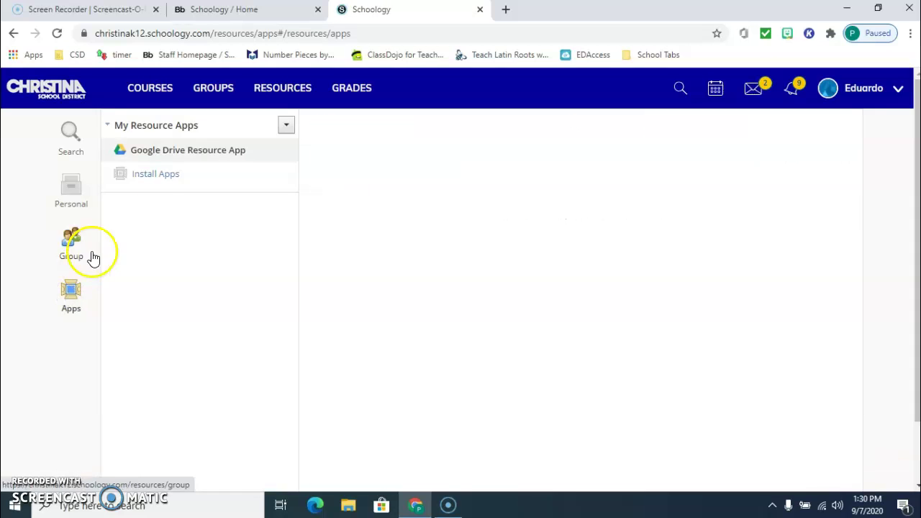
{"action": "left_click", "coordinate": [150, 180]}
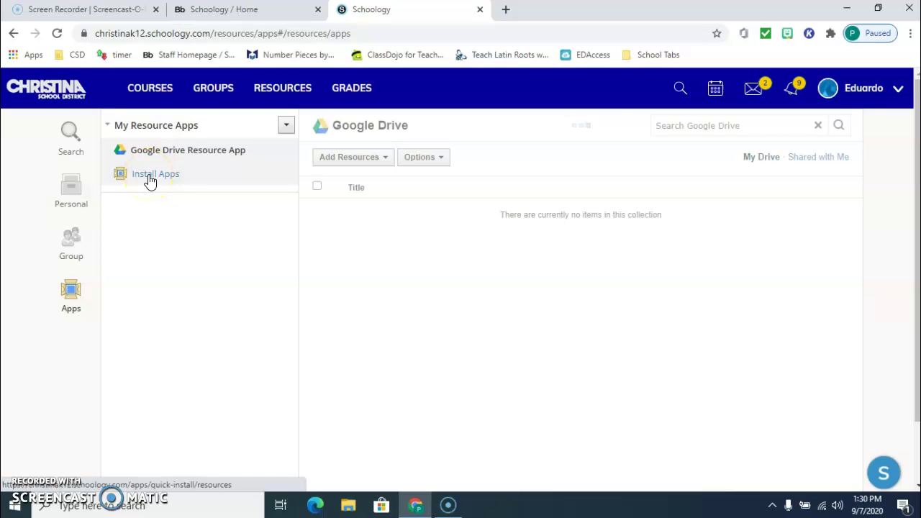
Install the YouTube resource app after agreeing to the data-sharing terms.
{"action": "left_click", "coordinate": [149, 178]}
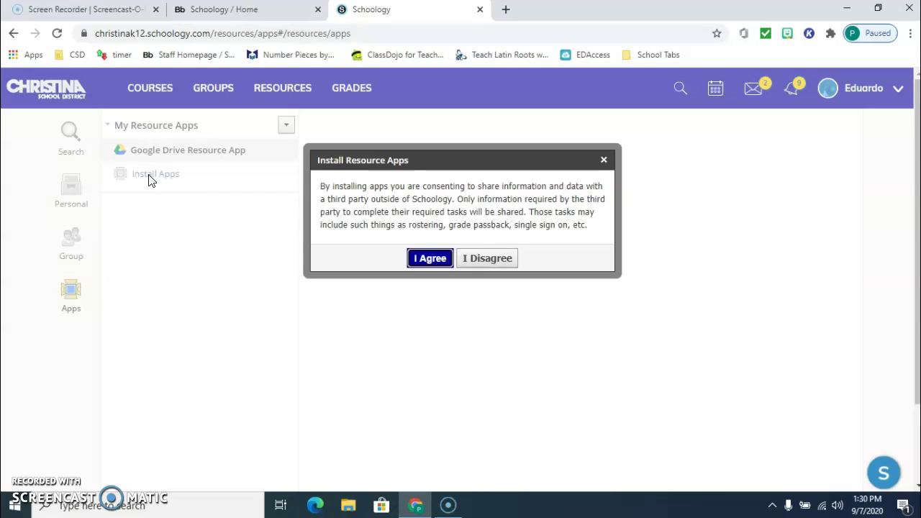
{"action": "left_click", "coordinate": [431, 257]}
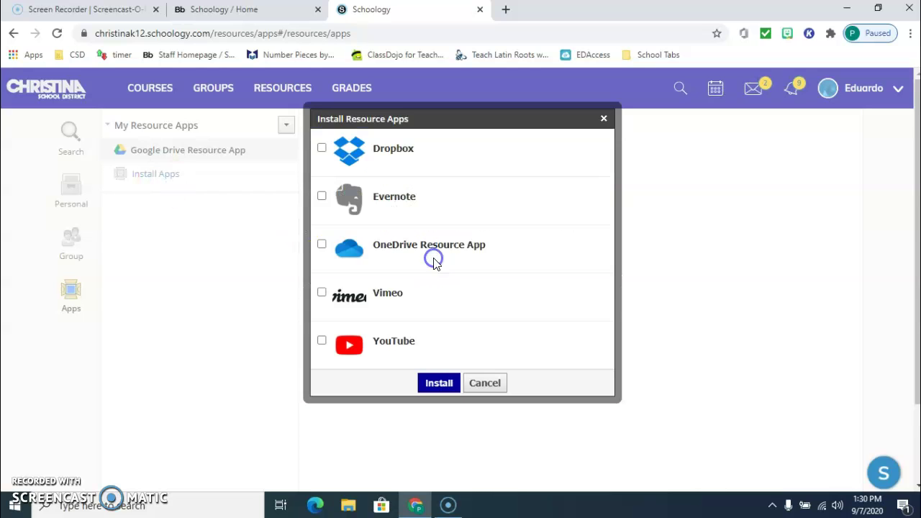
{"action": "scroll", "coordinate": [401, 274], "scroll_direction": "down", "scroll_amount": 1}
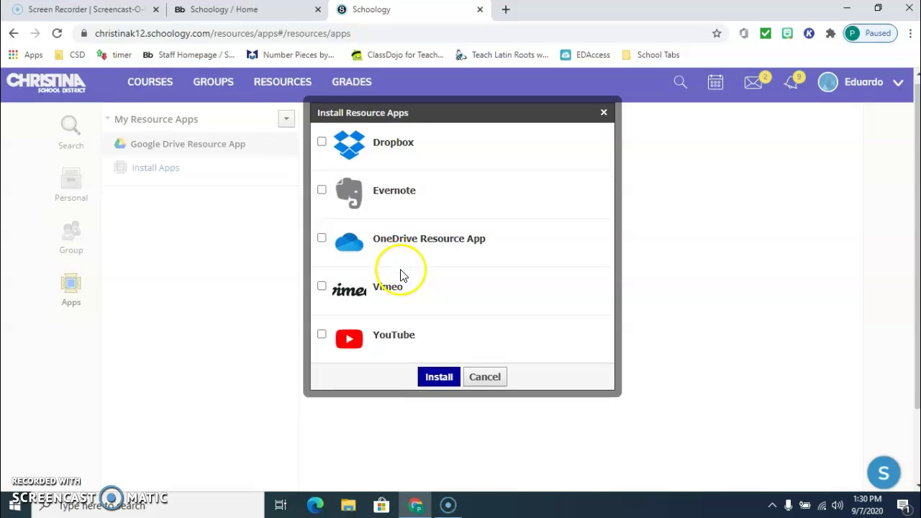
{"action": "left_click", "coordinate": [321, 326]}
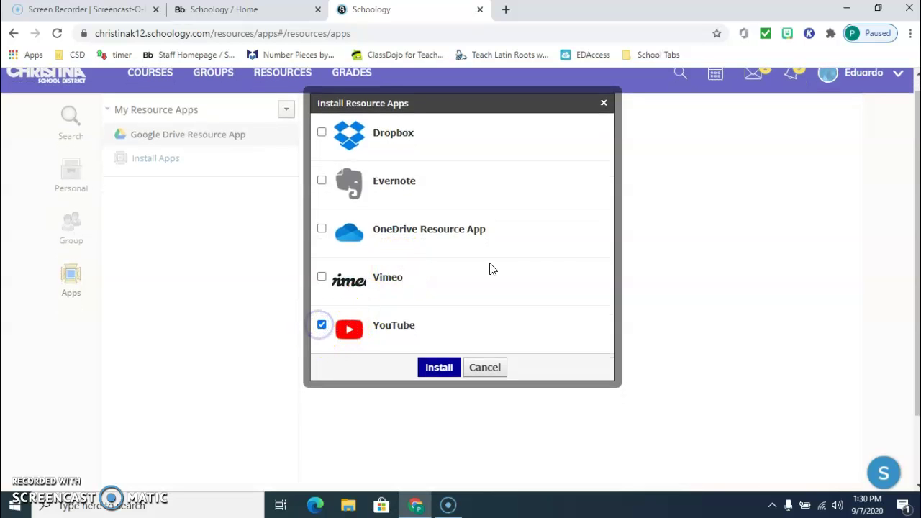
{"action": "scroll", "coordinate": [534, 261], "scroll_direction": "down", "scroll_amount": 2}
{"action": "left_click", "coordinate": [452, 285]}
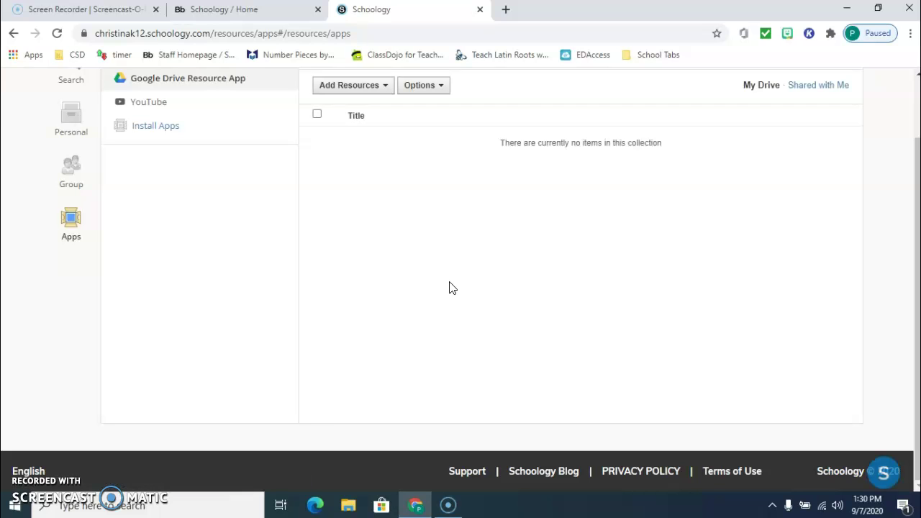
Reopen the installable apps list, accept the terms again, and cancel without installing anything.
{"action": "left_click", "coordinate": [146, 125]}
{"action": "left_click", "coordinate": [428, 259]}
{"action": "scroll", "coordinate": [429, 264], "scroll_direction": "down", "scroll_amount": 1}
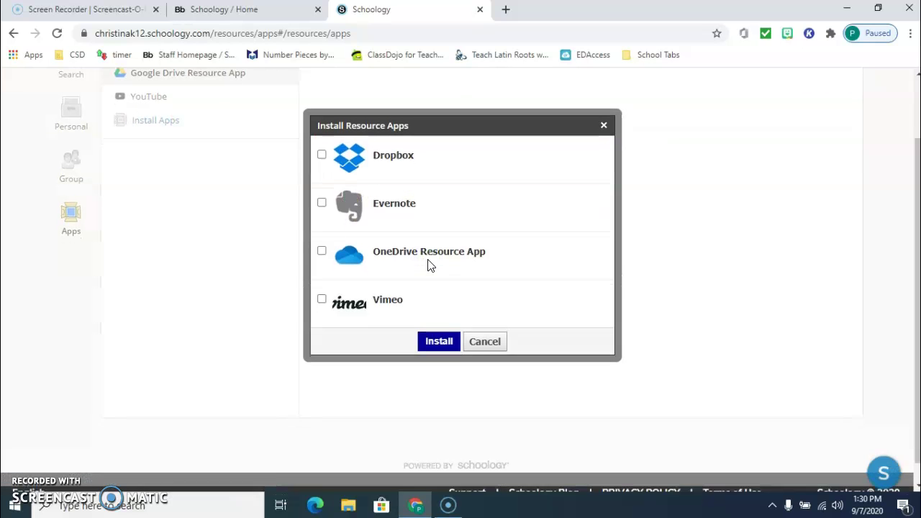
{"action": "scroll", "coordinate": [455, 226], "scroll_direction": "up", "scroll_amount": 1}
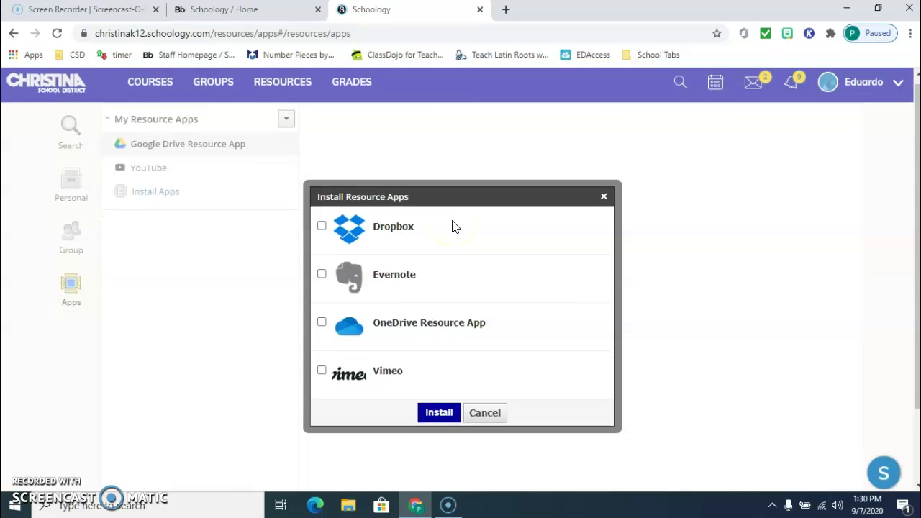
{"action": "scroll", "coordinate": [425, 266], "scroll_direction": "down", "scroll_amount": 1}
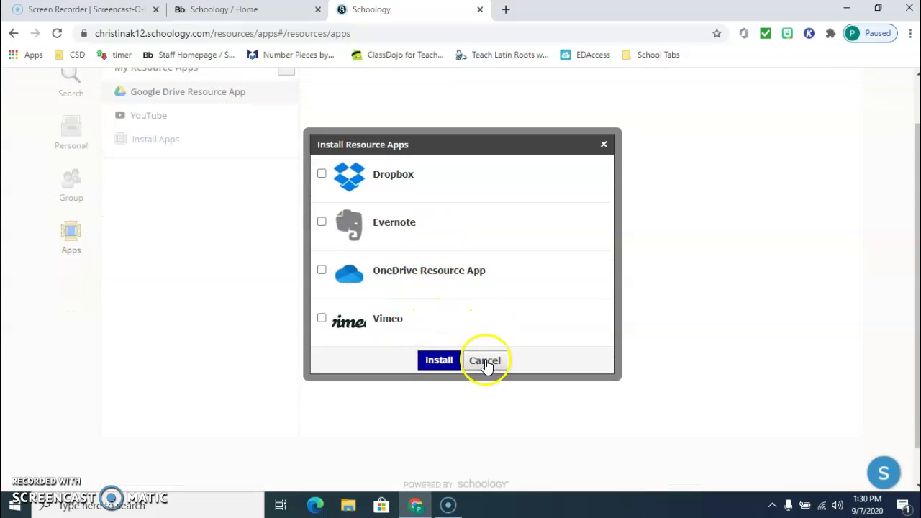
{"action": "left_click", "coordinate": [485, 365]}
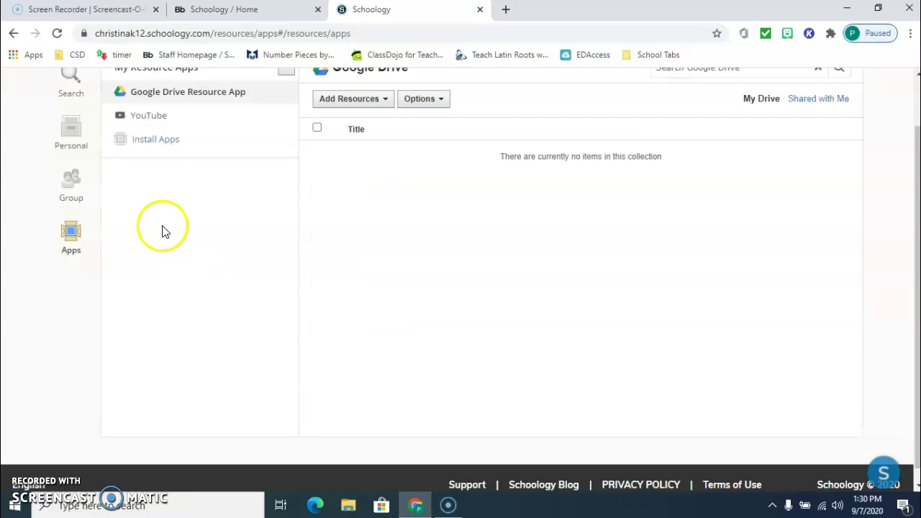
Log the student account out of Schoology from the account menu.
{"action": "scroll", "coordinate": [180, 198], "scroll_direction": "up", "scroll_amount": 1}
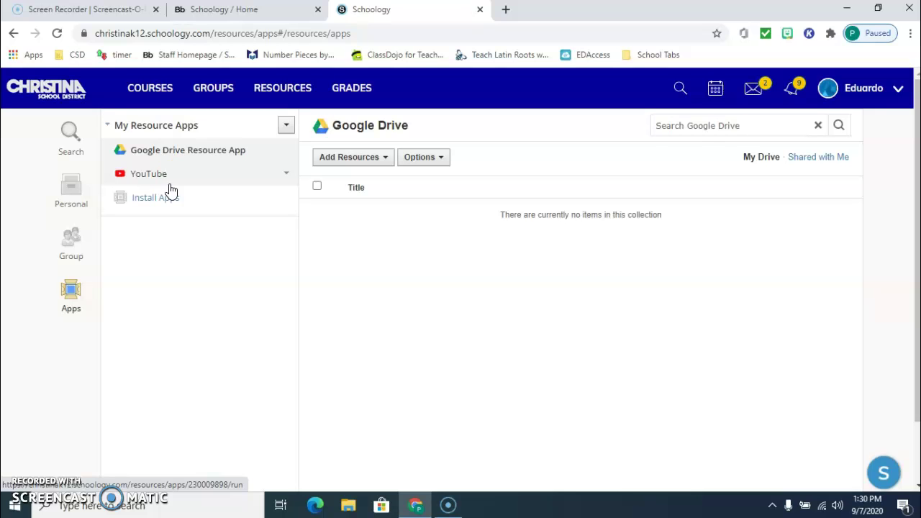
{"action": "left_click", "coordinate": [882, 104]}
{"action": "left_click", "coordinate": [813, 227]}
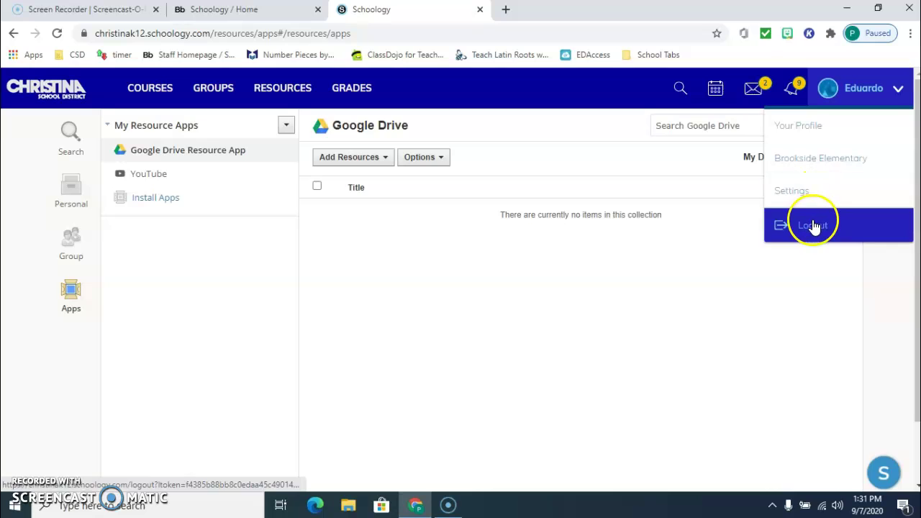